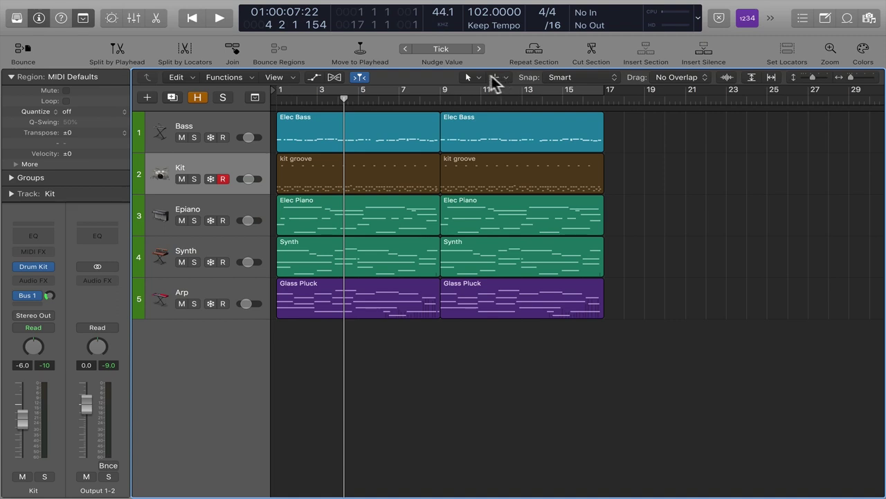
Step: Keep the Pointer tool active and play the arrangement from bar 6
{"action": "left_click", "coordinate": [477, 76]}
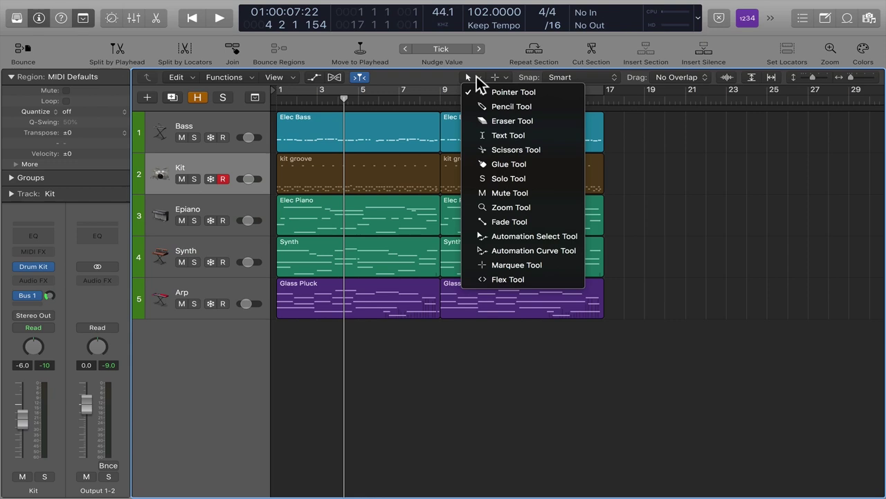
{"action": "left_click", "coordinate": [500, 92]}
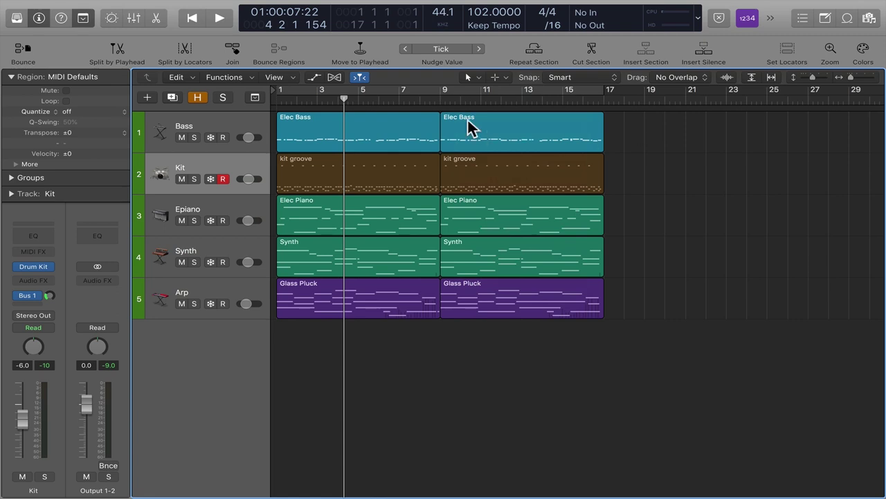
{"action": "left_click", "coordinate": [379, 100]}
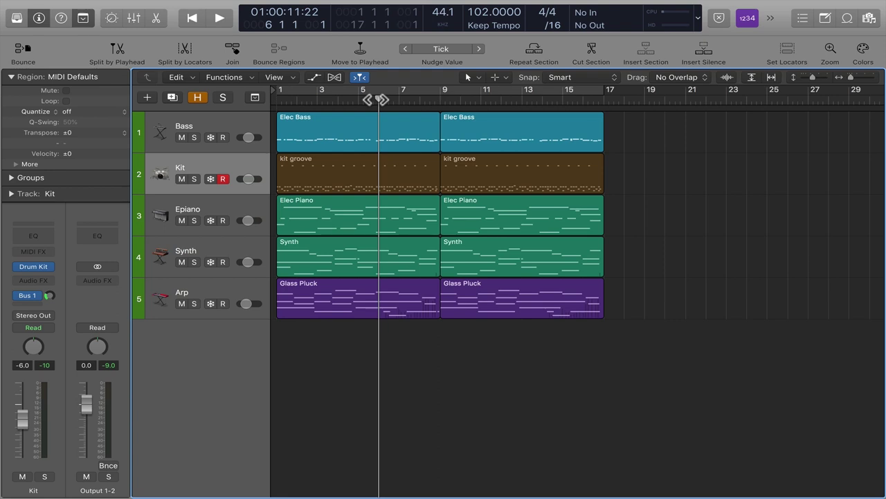
{"action": "key", "text": "space"}
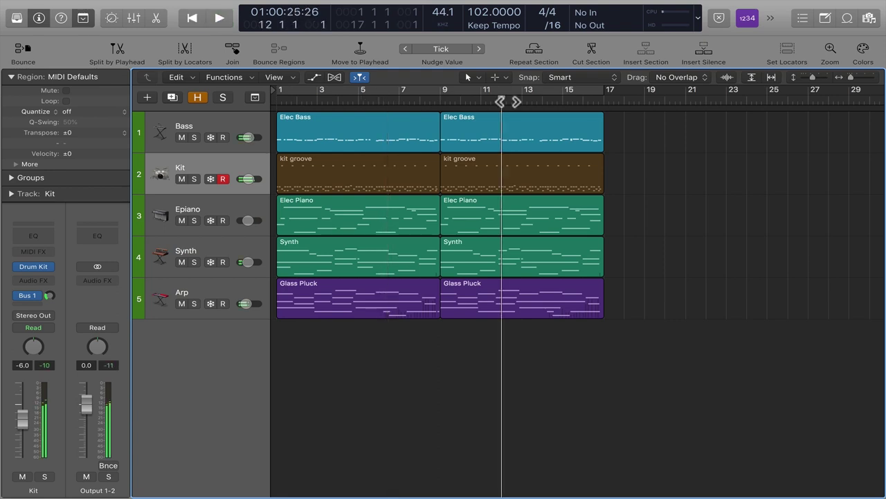
{"action": "key", "text": "space"}
{"action": "key", "text": "space"}
Step: Select several Elec Bass, kit groove and Elec Piano regions, then deselect all
{"action": "left_click", "coordinate": [392, 128]}
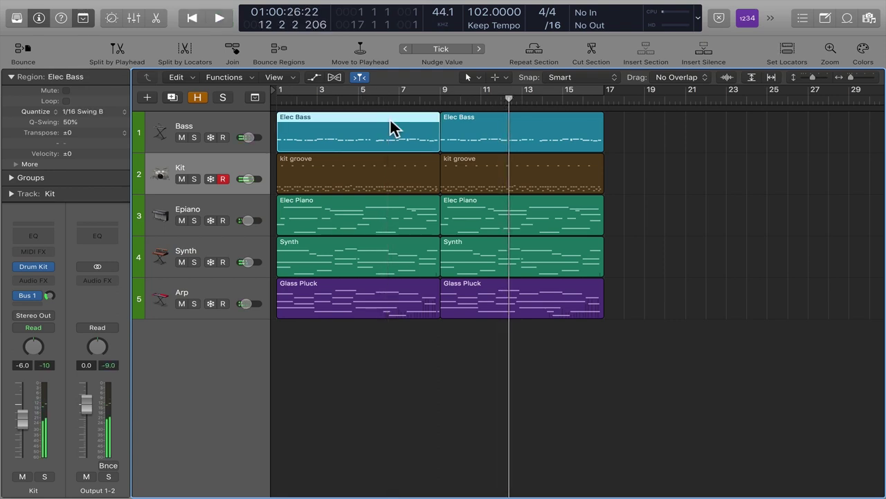
{"action": "left_click", "coordinate": [459, 162]}
{"action": "left_click", "coordinate": [387, 209]}
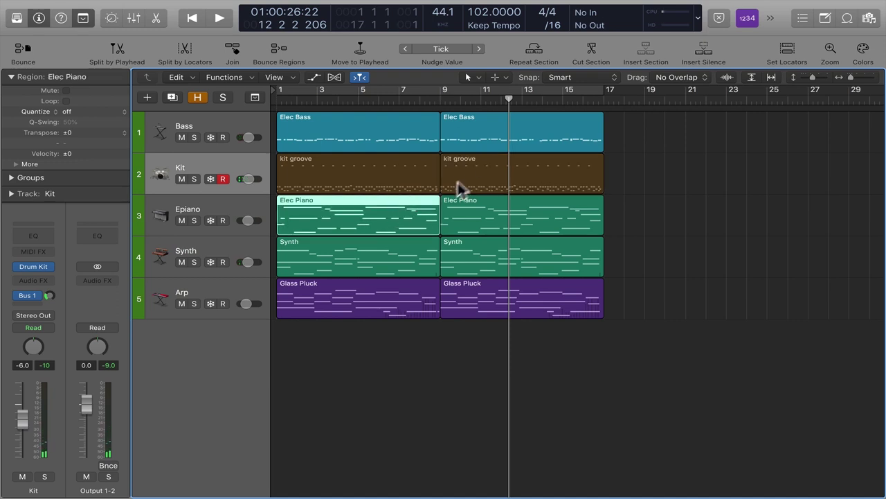
{"action": "left_click", "coordinate": [479, 174], "text": "shift"}
{"action": "left_click", "coordinate": [489, 133], "text": "shift"}
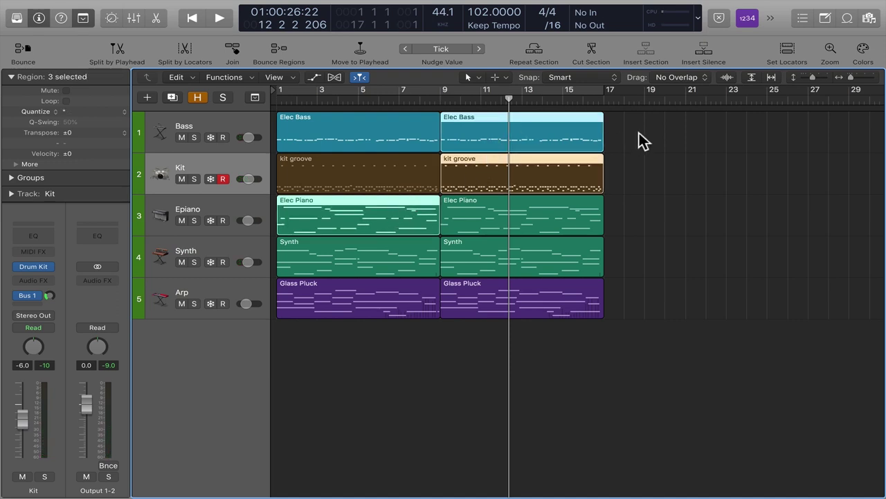
{"action": "left_click", "coordinate": [621, 132]}
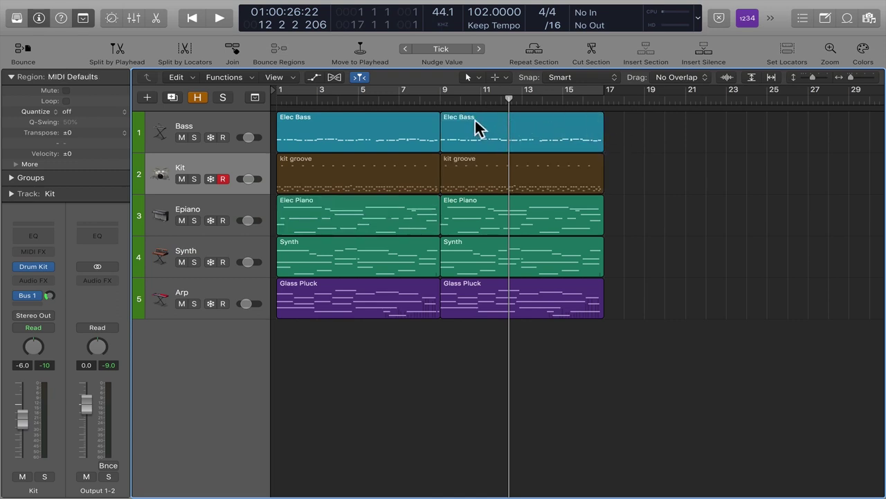
Step: Move, then copy, the second Elec Bass region to bar 18, undoing each change
{"action": "left_click_drag", "start_coordinate": [477, 127], "coordinate": [658, 119]}
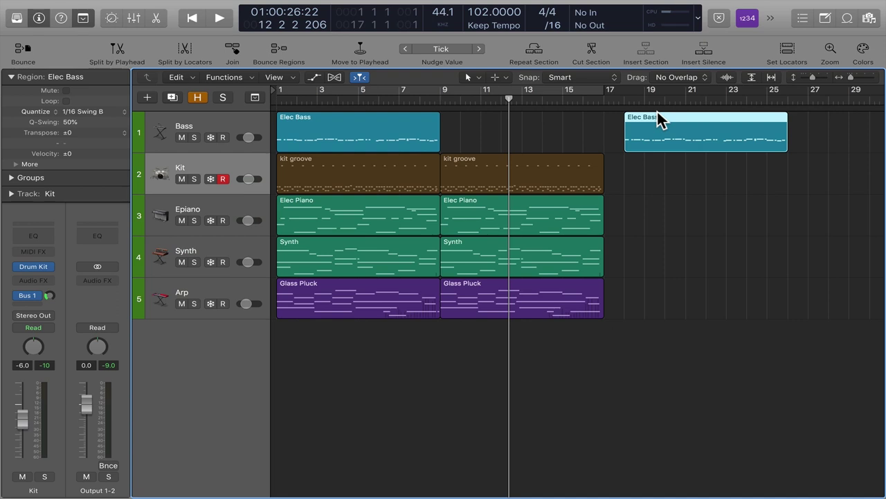
{"action": "key", "text": "super+z"}
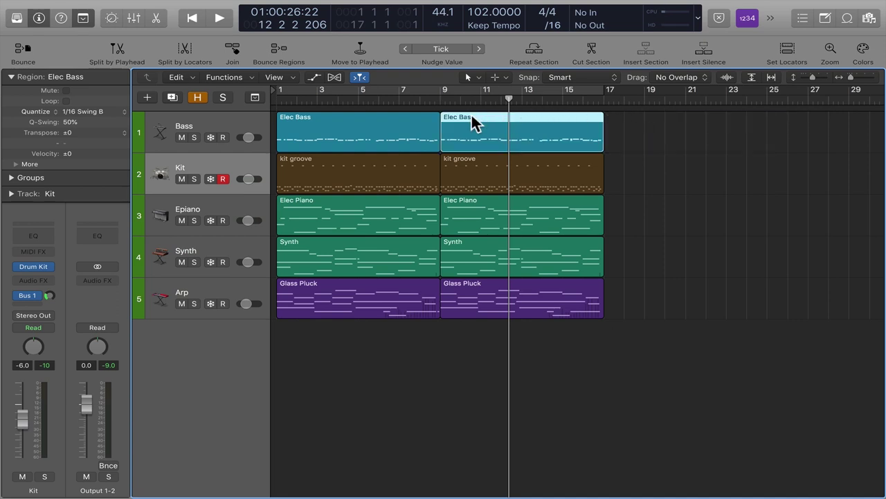
{"action": "left_click_drag", "start_coordinate": [473, 119], "coordinate": [650, 111]}
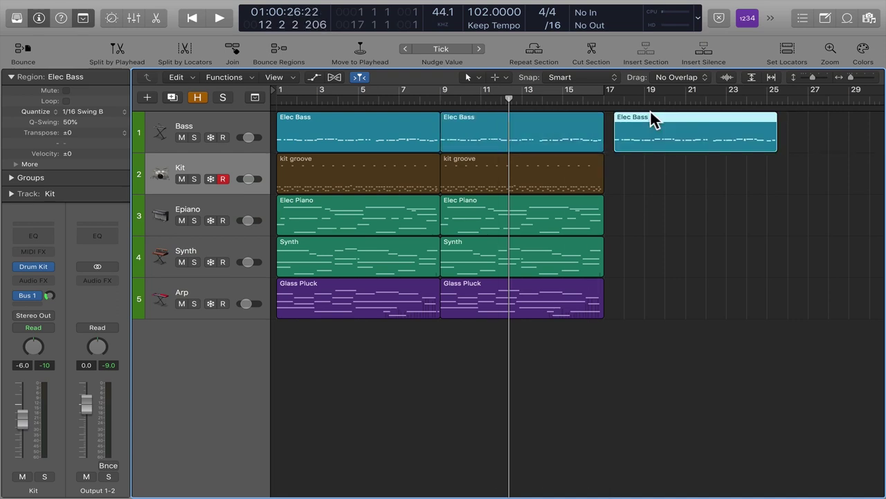
{"action": "key", "text": "super+z"}
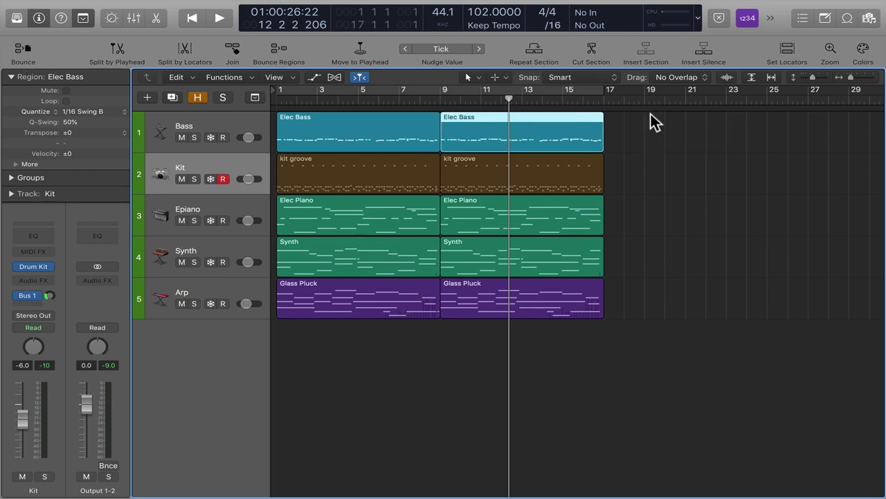
{"action": "left_click", "coordinate": [650, 121]}
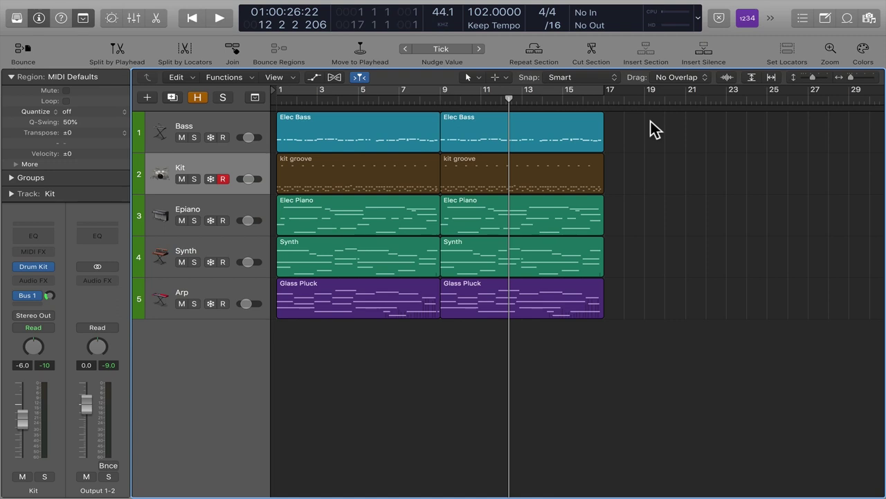
Step: With the Pencil tool, draw one-bar Bass regions at bars 18, 19 and 20
{"action": "left_click", "coordinate": [471, 77]}
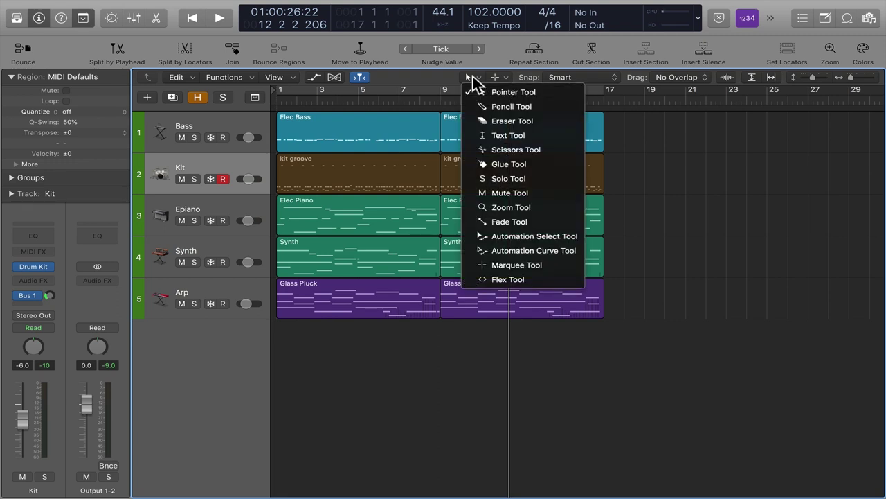
{"action": "left_click", "coordinate": [495, 108]}
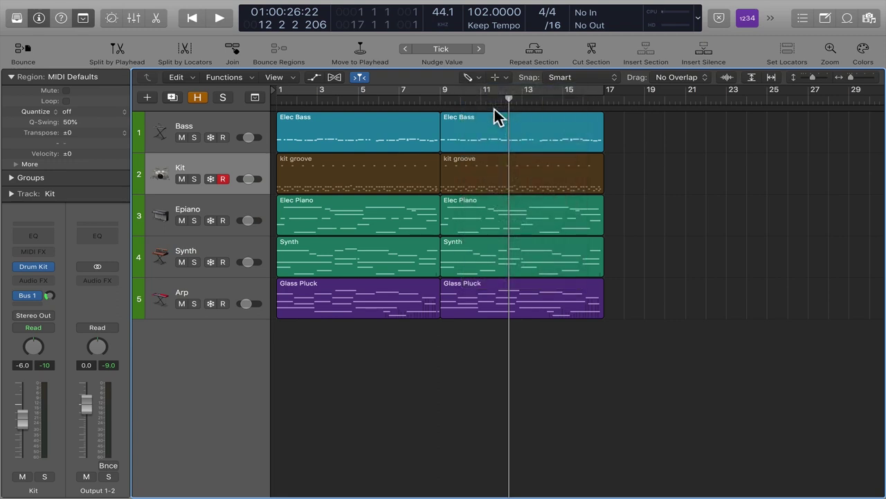
{"action": "left_click", "coordinate": [634, 130]}
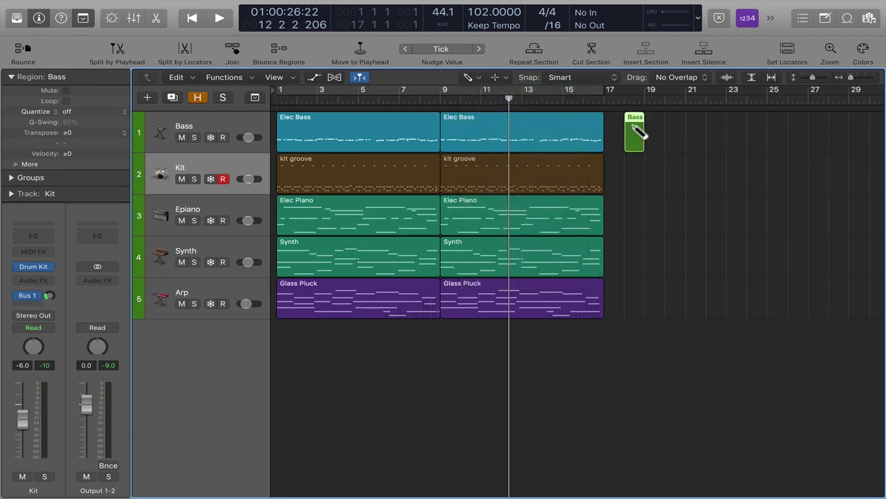
{"action": "left_click", "coordinate": [655, 131]}
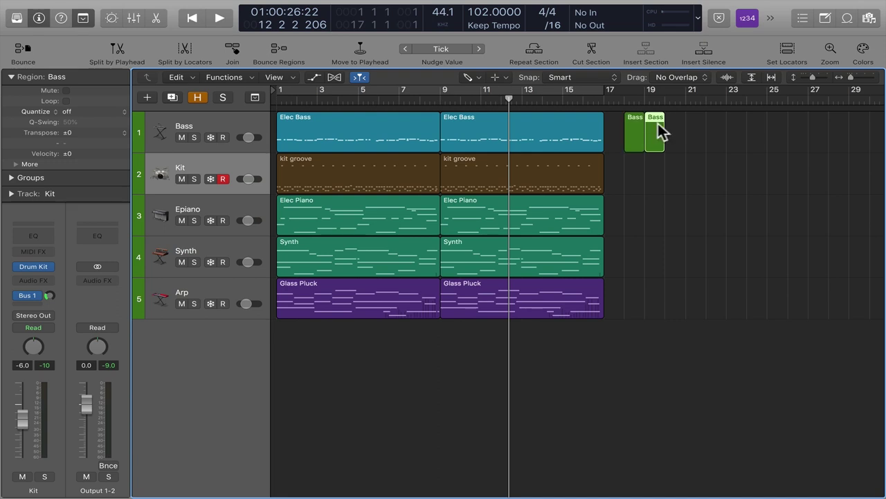
{"action": "left_click", "coordinate": [675, 130]}
Step: With the Eraser tool, delete the three new Bass regions at bars 20, 19 and 18
{"action": "left_click", "coordinate": [469, 76]}
{"action": "left_click", "coordinate": [480, 120]}
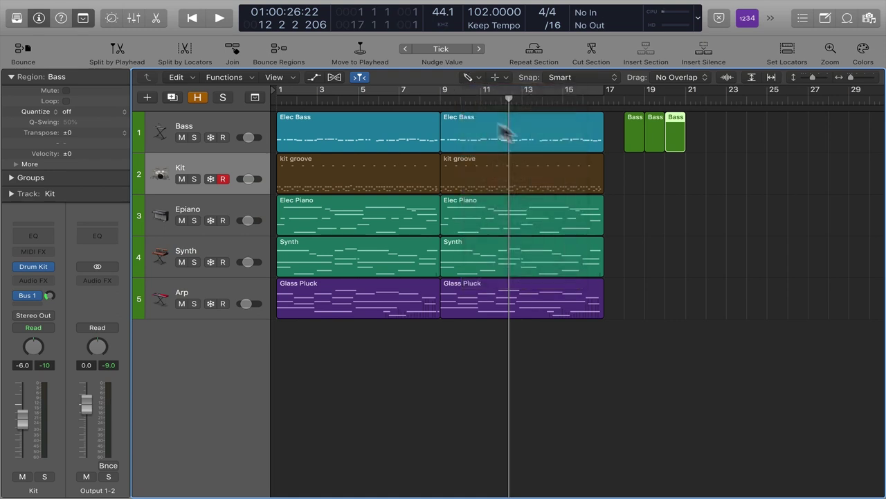
{"action": "left_click", "coordinate": [671, 136]}
{"action": "left_click", "coordinate": [655, 135]}
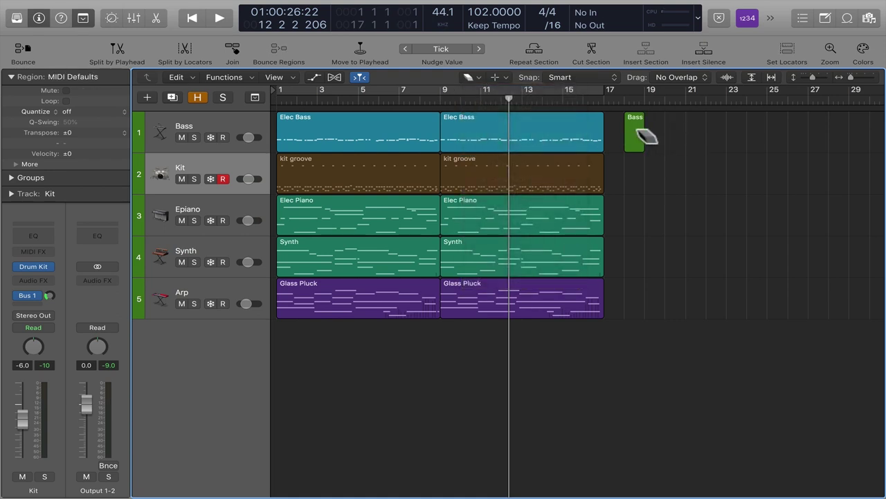
{"action": "left_click", "coordinate": [636, 135]}
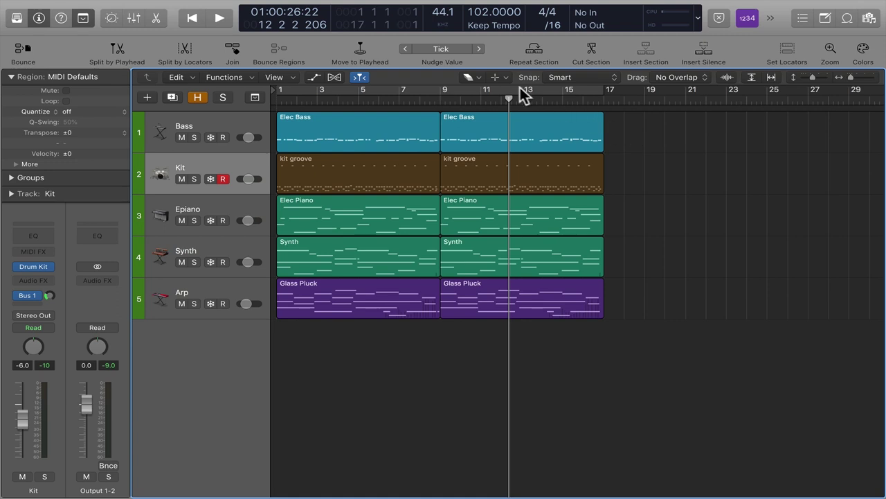
Step: Split the first Elec Bass region near bar 5.5 with the Scissors tool
{"action": "left_click", "coordinate": [476, 78]}
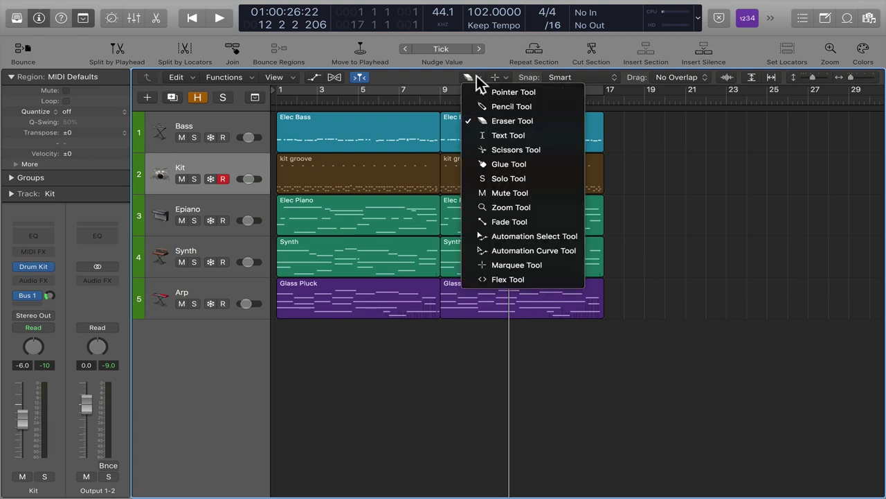
{"action": "left_click", "coordinate": [506, 150]}
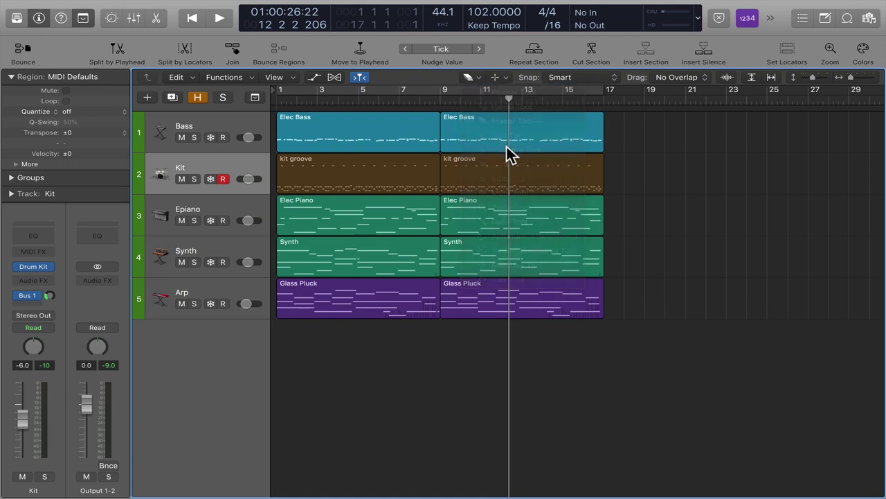
{"action": "left_click", "coordinate": [373, 142]}
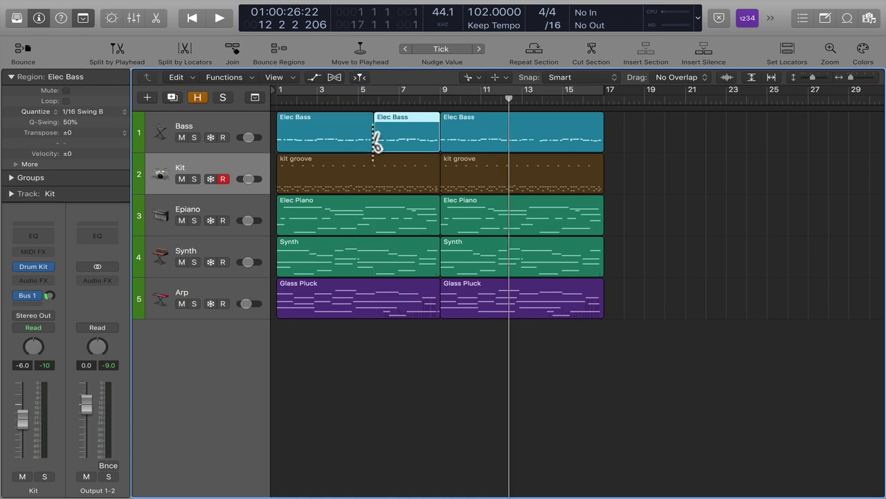
Step: Glue the two Elec Bass pieces back into one region with the Glue tool
{"action": "left_click", "coordinate": [470, 76]}
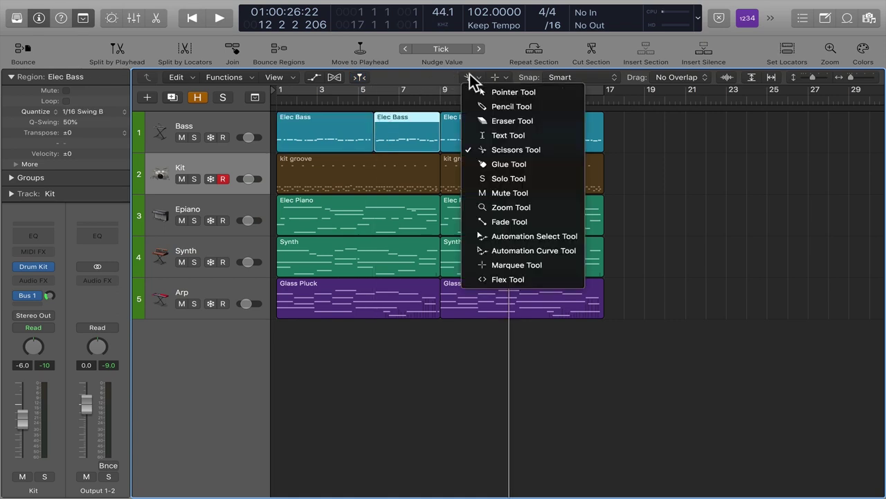
{"action": "left_click", "coordinate": [490, 164]}
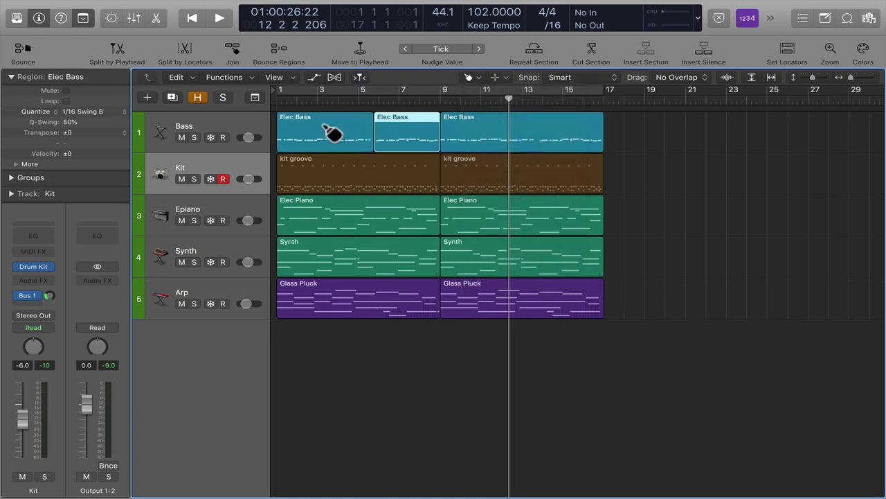
{"action": "left_click", "coordinate": [324, 129]}
{"action": "left_click", "coordinate": [415, 126], "text": "shift"}
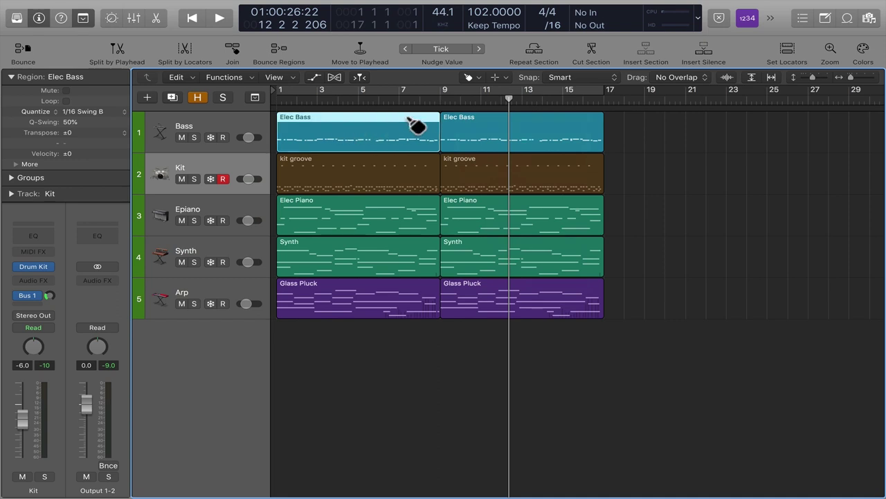
{"action": "left_click", "coordinate": [472, 77]}
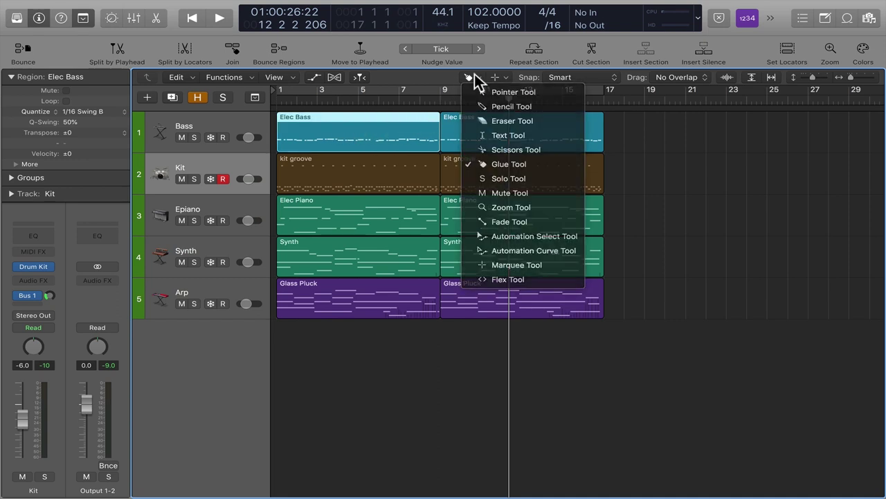
Step: With the Zoom tool, zoom into bars 8–16, 11–18, then 8–11 of Kit and Epiano, and back out
{"action": "left_click", "coordinate": [491, 207]}
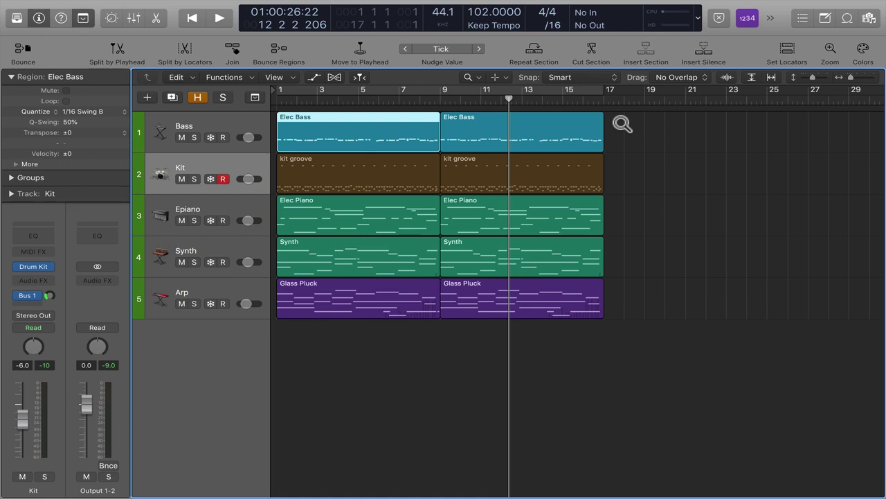
{"action": "left_click_drag", "start_coordinate": [620, 123], "coordinate": [408, 276]}
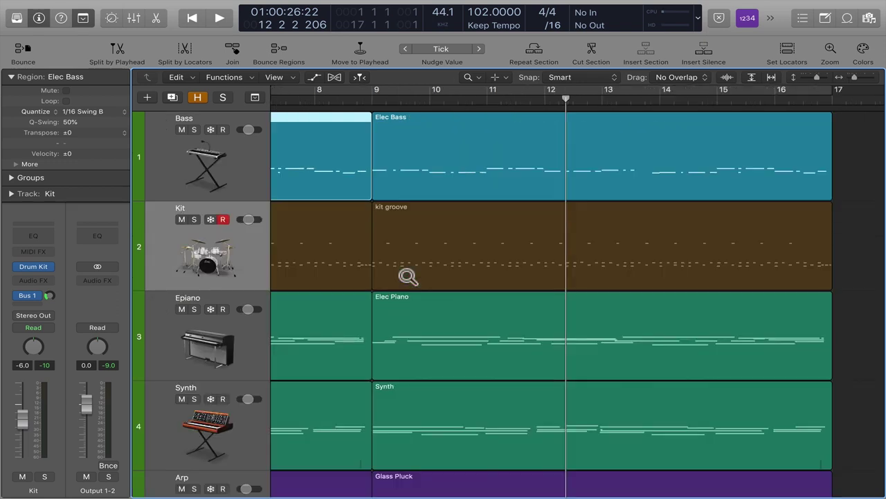
{"action": "left_click", "coordinate": [437, 229]}
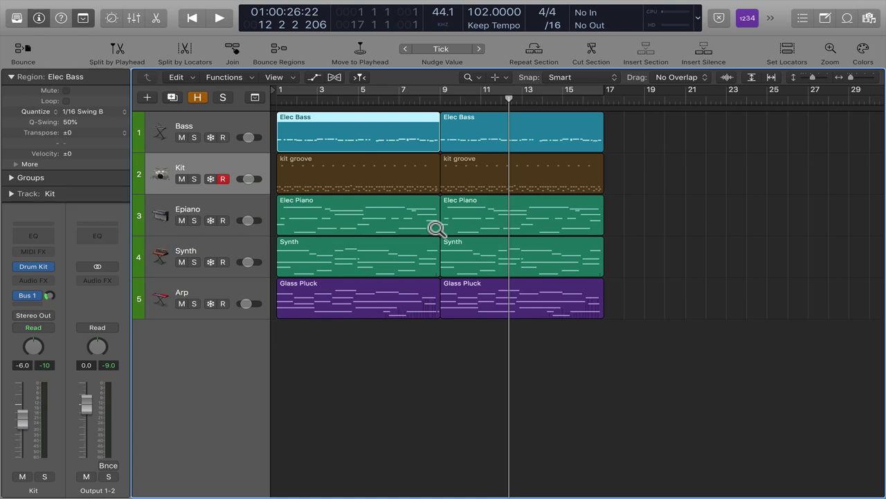
{"action": "left_click_drag", "start_coordinate": [641, 129], "coordinate": [395, 281]}
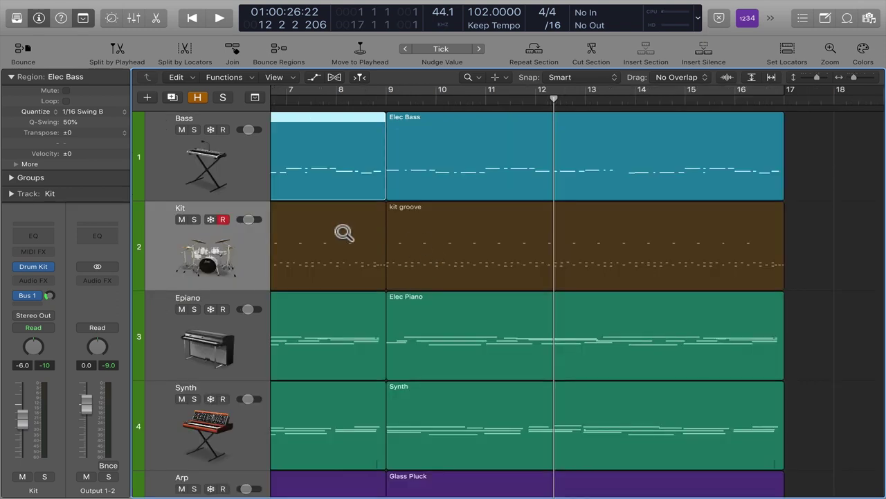
{"action": "left_click_drag", "start_coordinate": [343, 234], "coordinate": [495, 351]}
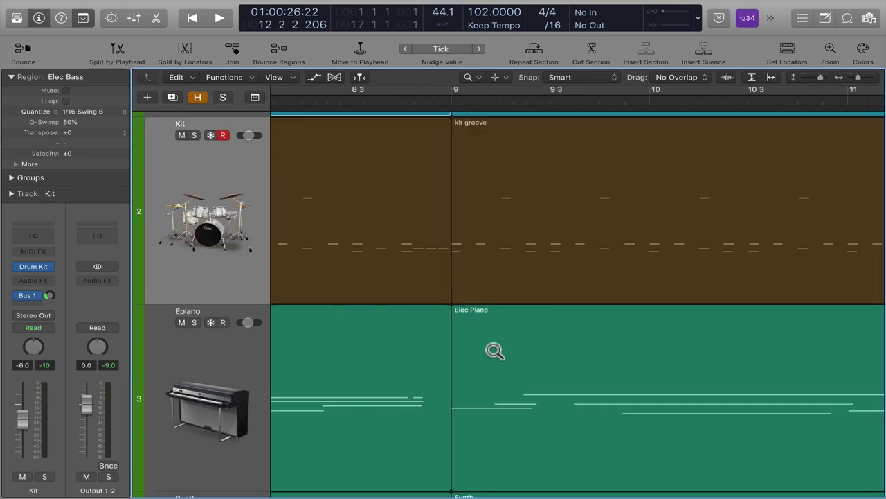
{"action": "left_click", "coordinate": [525, 182]}
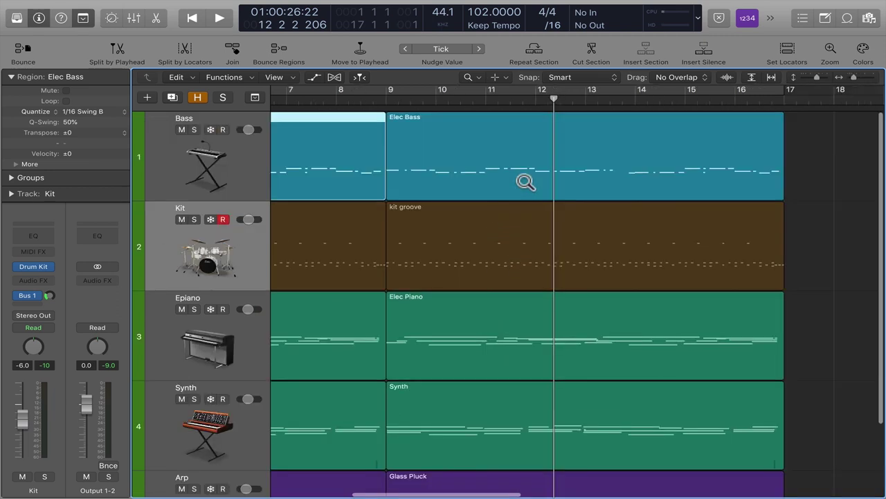
{"action": "left_click", "coordinate": [486, 233]}
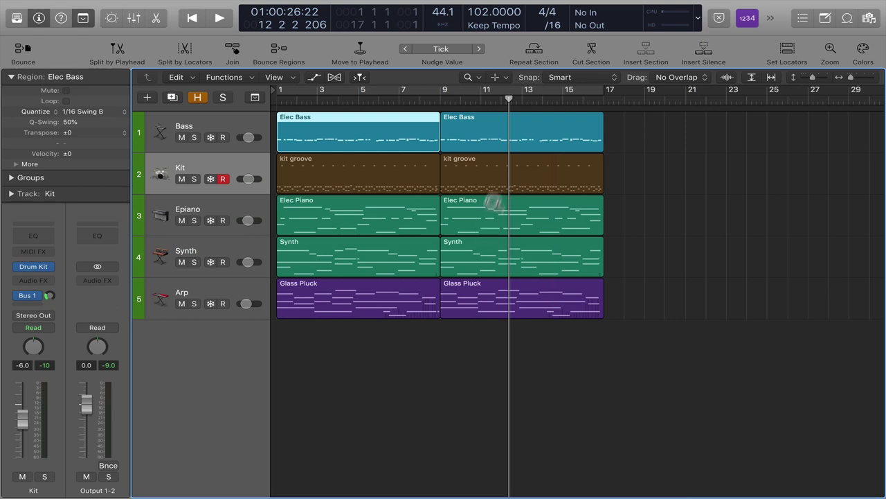
Step: Switch to the Marquee tool and audition playback from points in kit groove and Elec Piano
{"action": "left_click", "coordinate": [469, 77]}
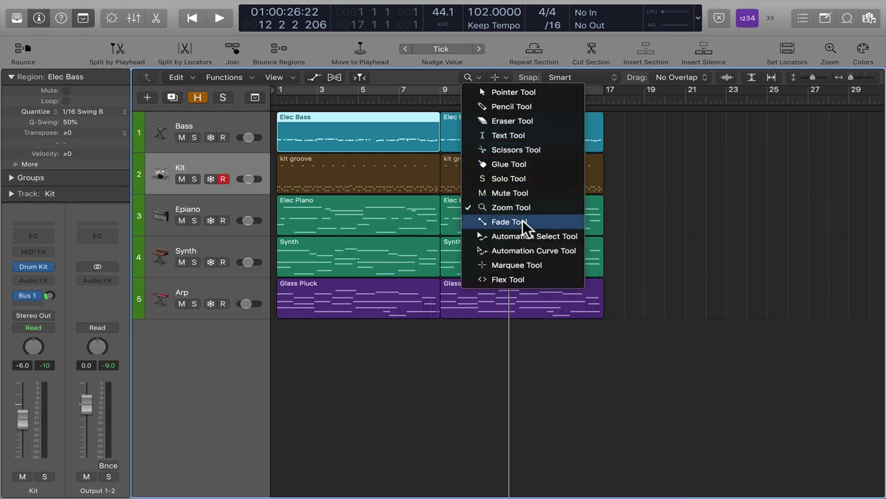
{"action": "left_click", "coordinate": [517, 265]}
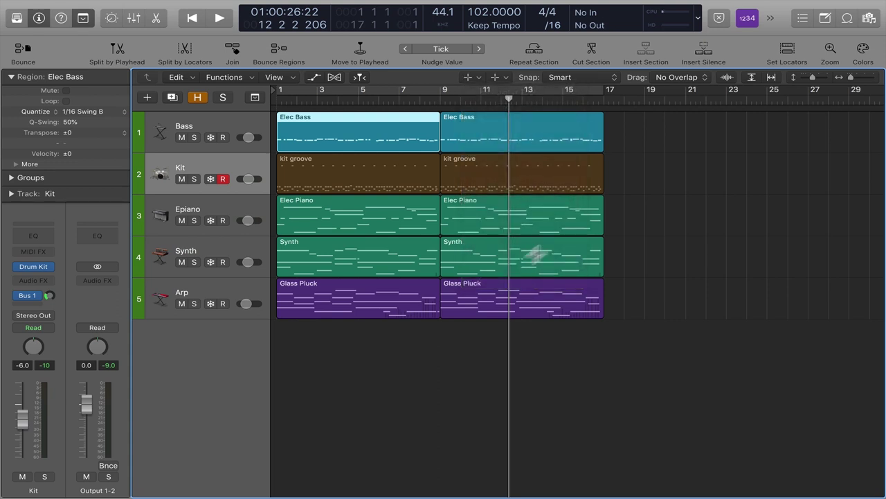
{"action": "left_click", "coordinate": [633, 121]}
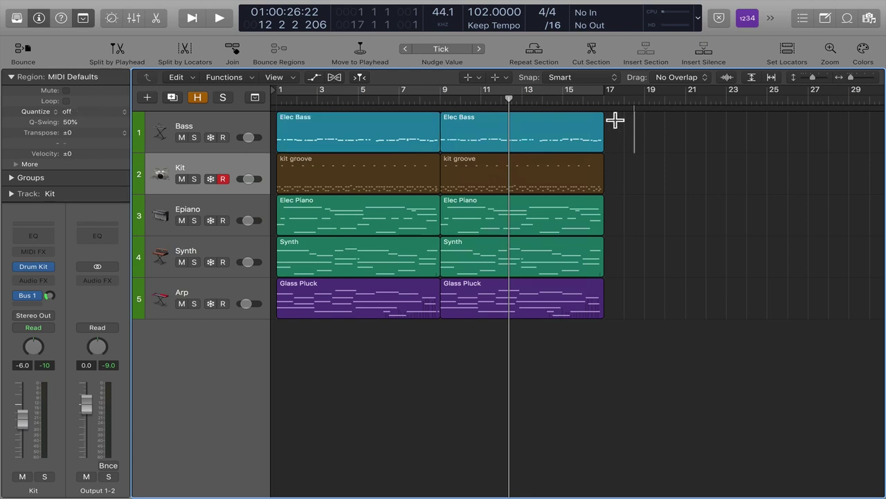
{"action": "left_click", "coordinate": [343, 178]}
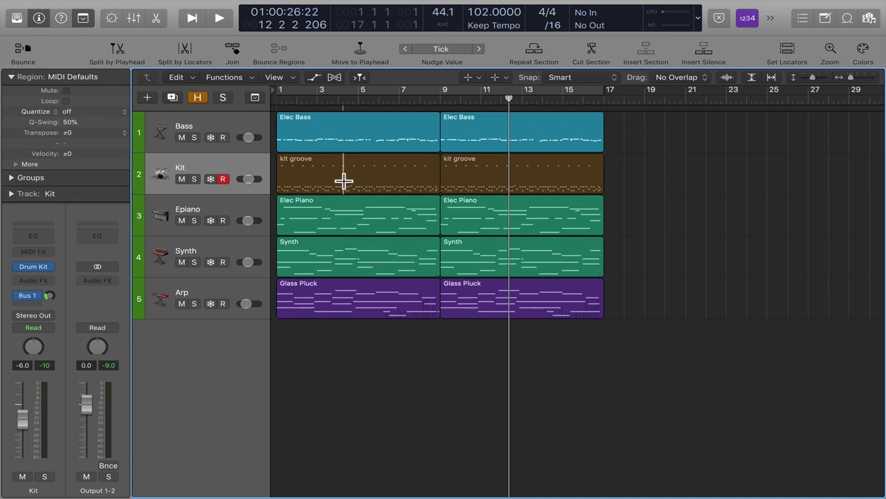
{"action": "key", "text": "space"}
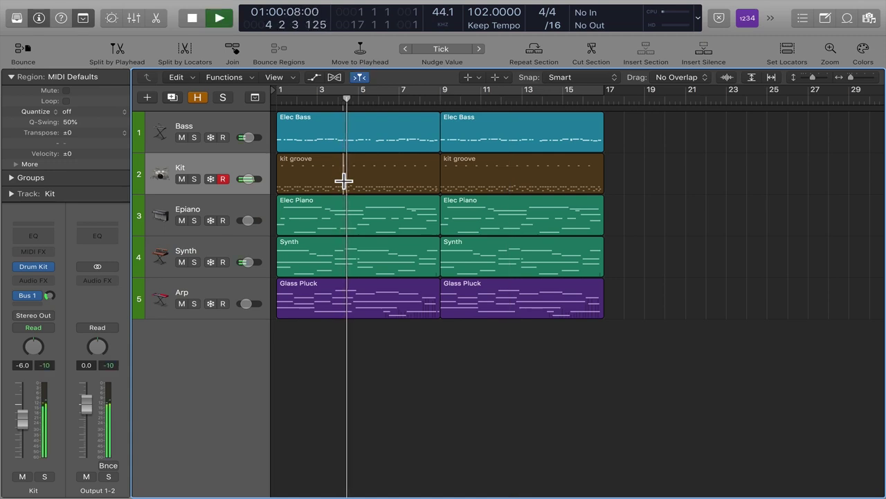
{"action": "left_click", "coordinate": [500, 223]}
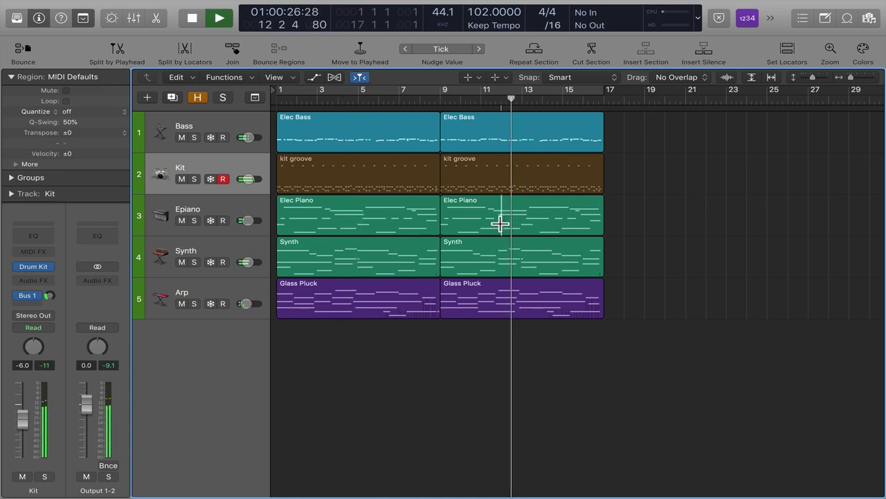
{"action": "key", "text": "space"}
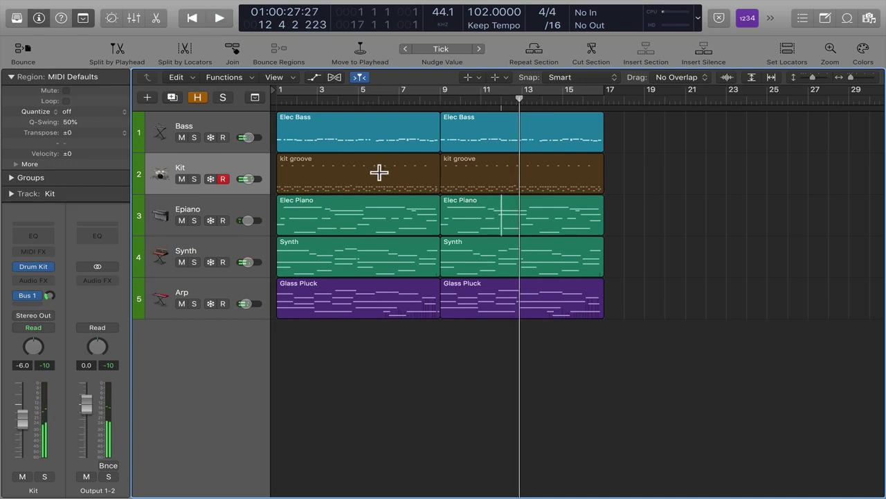
Step: Marquee roughly bars 6–8 in the first kit groove region and play the range
{"action": "left_click_drag", "start_coordinate": [378, 173], "coordinate": [420, 180]}
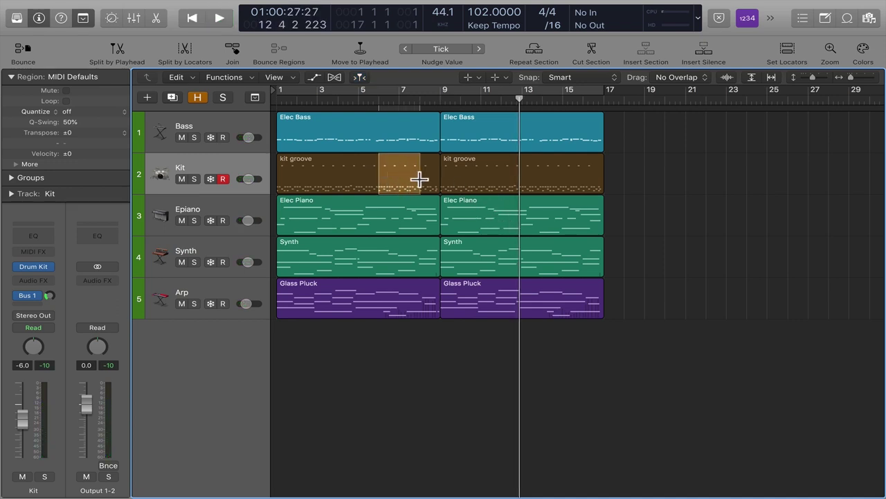
{"action": "key", "text": "space"}
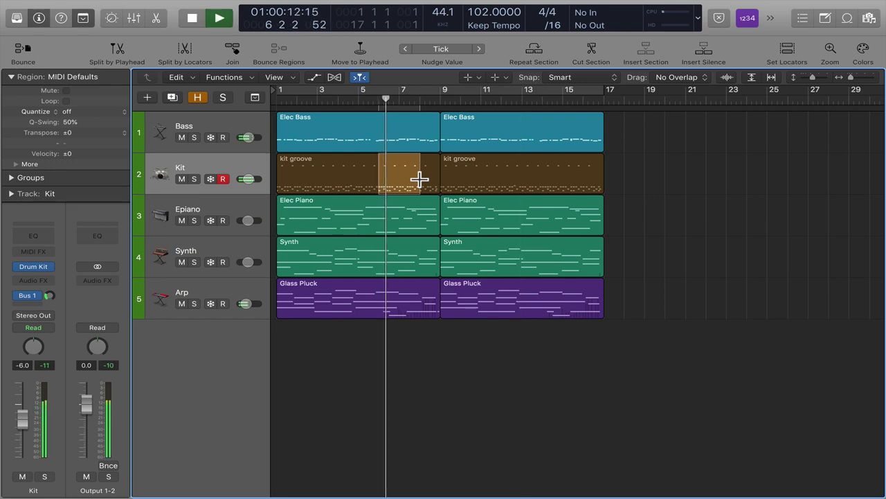
{"action": "key", "text": "space"}
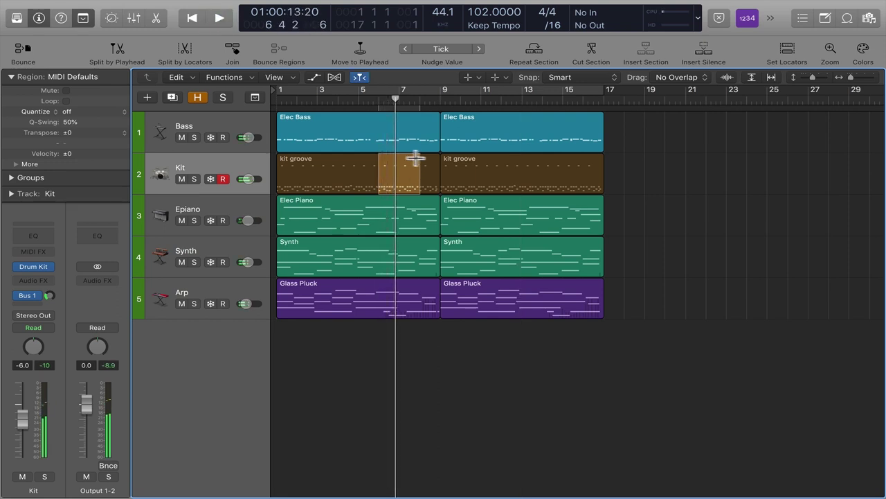
Step: Return to the Pointer tool, trial-split the marked kit groove span, then undo it
{"action": "left_click", "coordinate": [469, 77]}
{"action": "left_click", "coordinate": [478, 97]}
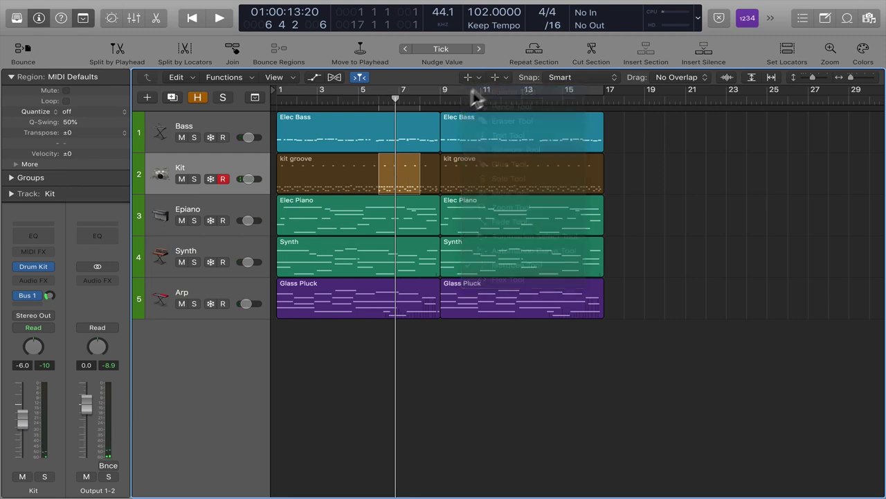
{"action": "left_click", "coordinate": [392, 178]}
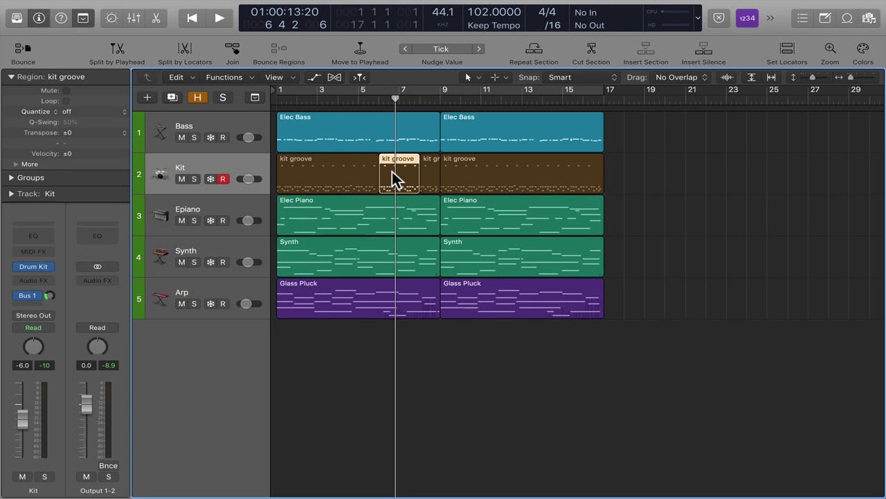
{"action": "key", "text": "super+z"}
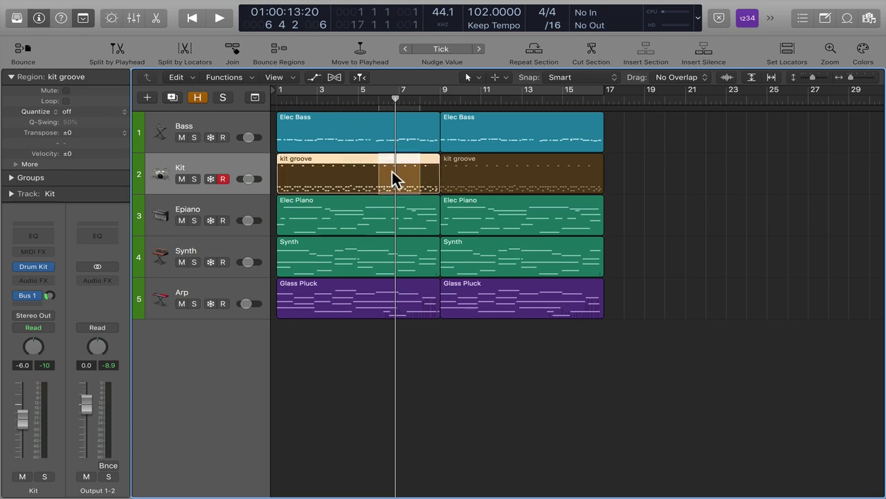
{"action": "left_click", "coordinate": [713, 173]}
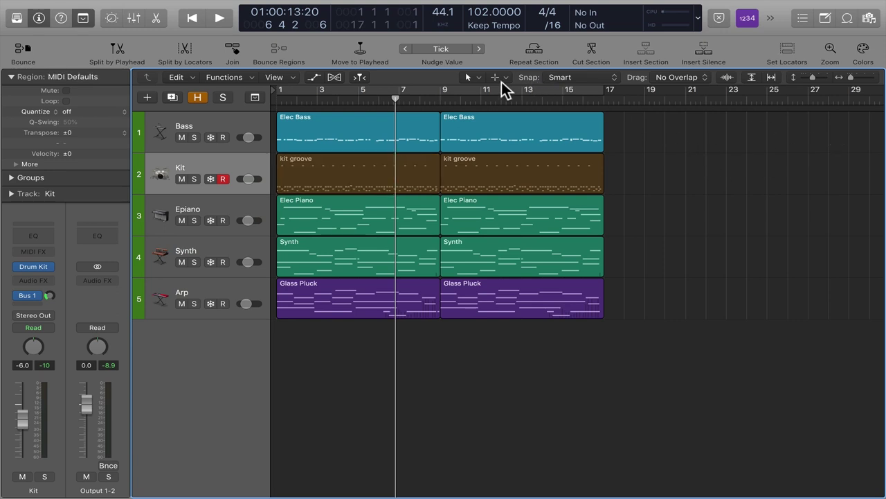
{"action": "left_click", "coordinate": [499, 78]}
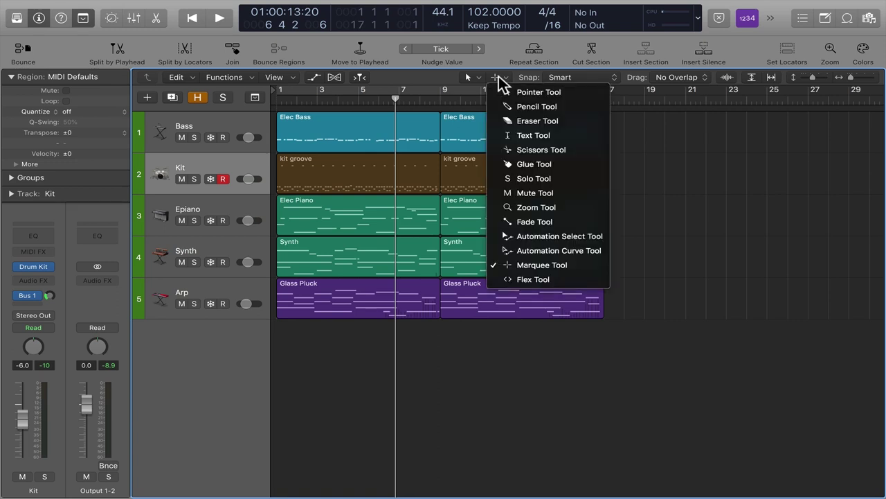
{"action": "left_click", "coordinate": [664, 129]}
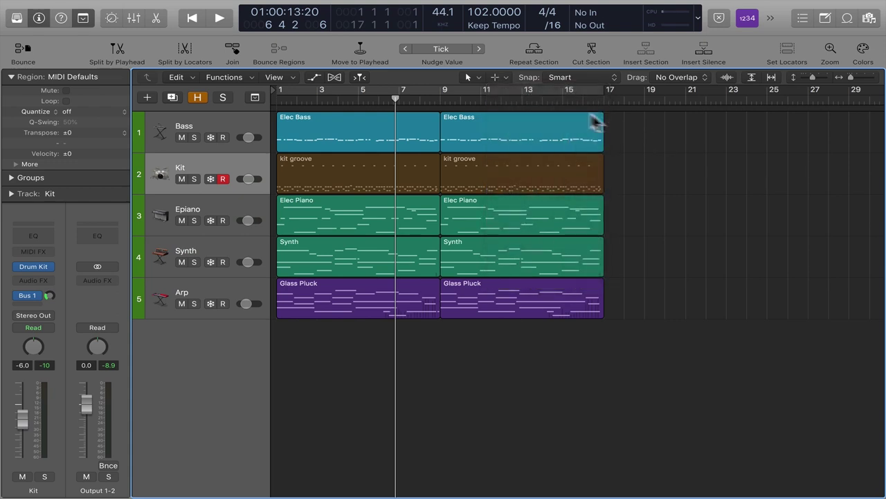
{"action": "left_click", "coordinate": [365, 133]}
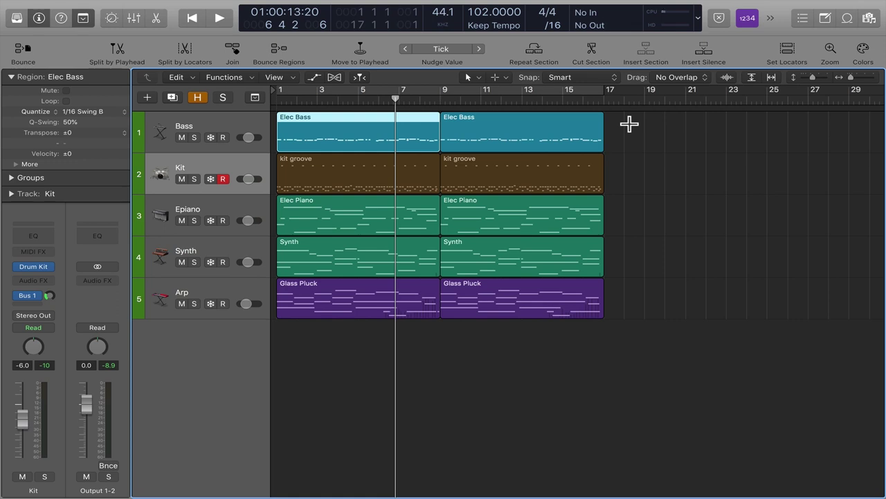
Step: Set the Command-click tool to Eraser and select the kit groove and Elec Piano regions
{"action": "left_click", "coordinate": [499, 77]}
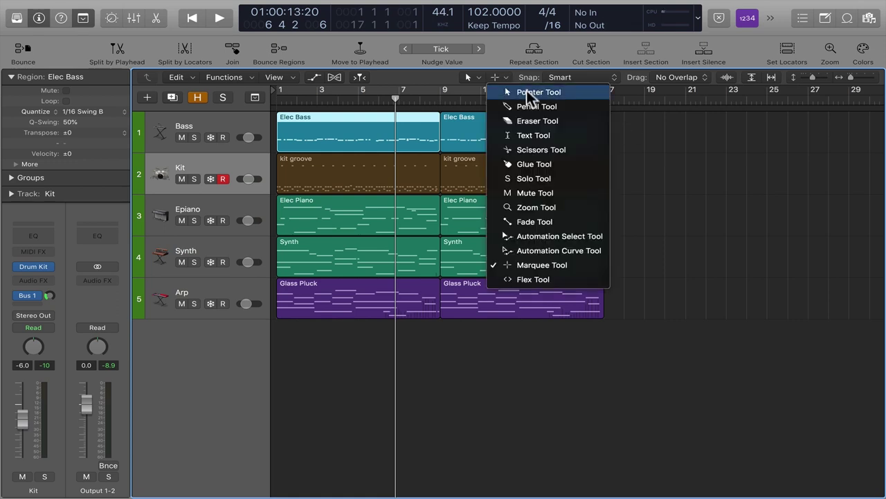
{"action": "left_click", "coordinate": [521, 118]}
{"action": "left_click", "coordinate": [635, 135]}
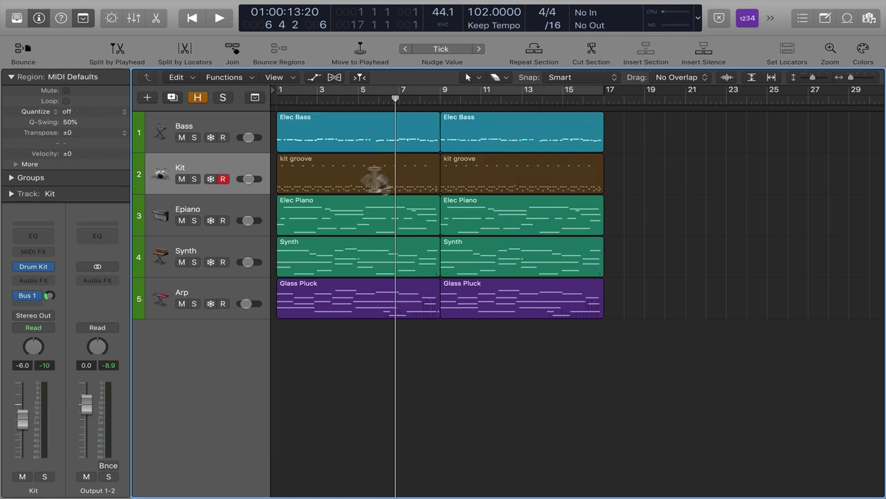
{"action": "left_click", "coordinate": [357, 182]}
{"action": "left_click", "coordinate": [491, 162]}
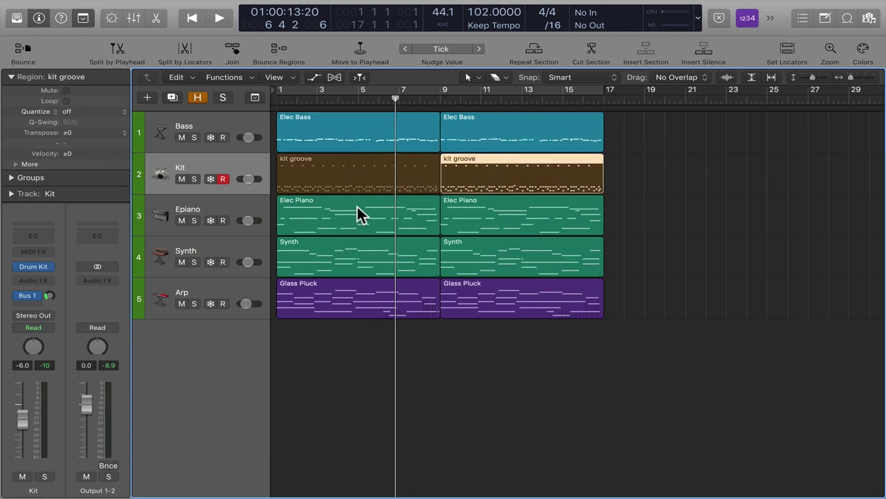
{"action": "left_click", "coordinate": [357, 207]}
{"action": "left_click", "coordinate": [500, 161]}
Step: Command-click to erase the second kit groove region, then undo to restore it
{"action": "key", "text": "super"}
{"action": "left_click", "coordinate": [502, 164], "text": "super"}
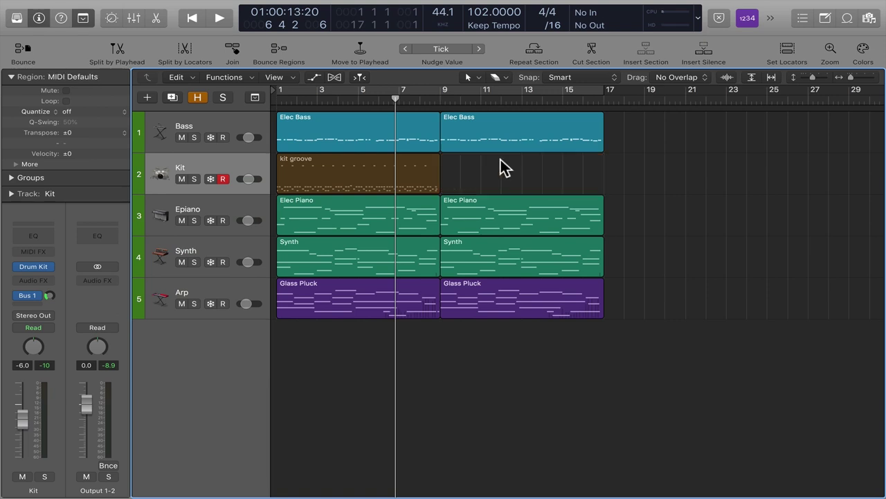
{"action": "key", "text": "super+z"}
Step: Set the Command-click tool back to Marquee and clear the region selection
{"action": "left_click", "coordinate": [506, 77]}
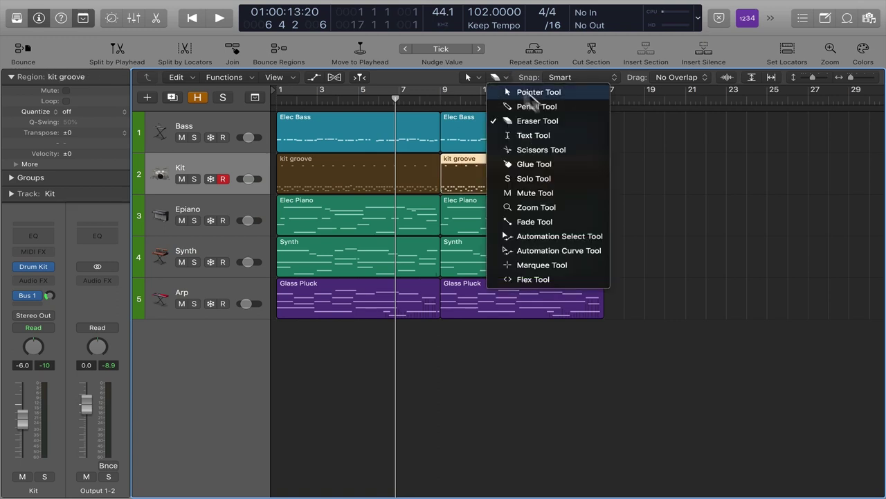
{"action": "left_click", "coordinate": [544, 264]}
{"action": "left_click", "coordinate": [623, 121]}
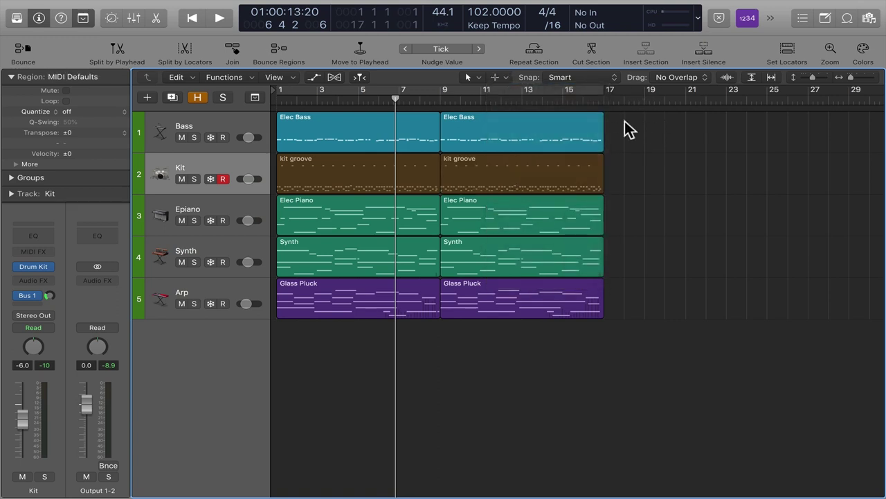
{"action": "left_click", "coordinate": [354, 127]}
{"action": "left_click", "coordinate": [358, 167]}
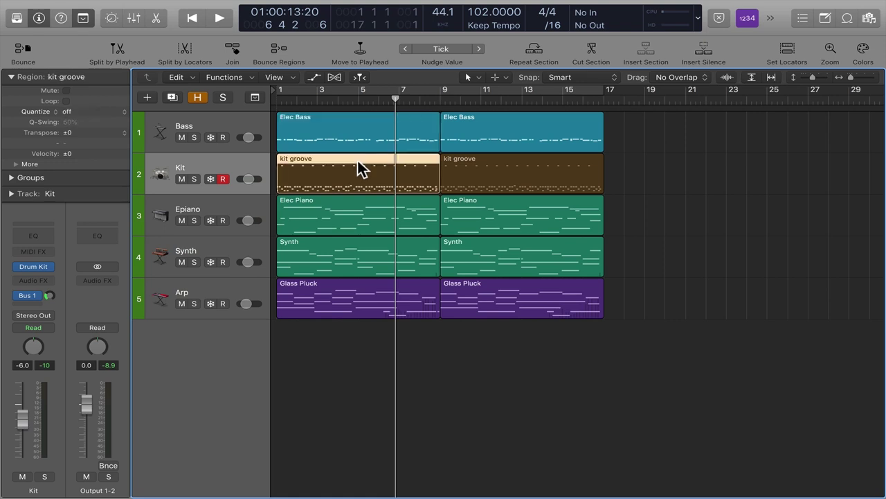
{"action": "left_click", "coordinate": [624, 116]}
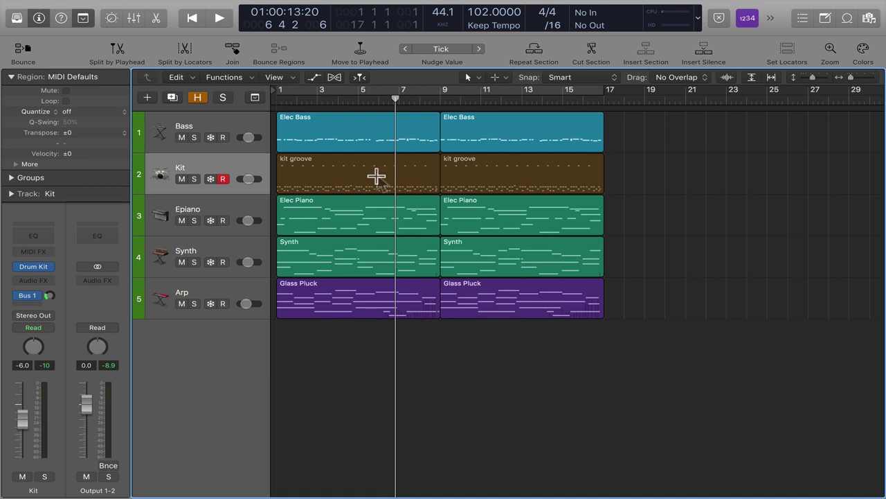
Step: Marquee bars 6–8 of the first kit groove region, split it off and delete it
{"action": "left_click_drag", "start_coordinate": [376, 176], "coordinate": [420, 176]}
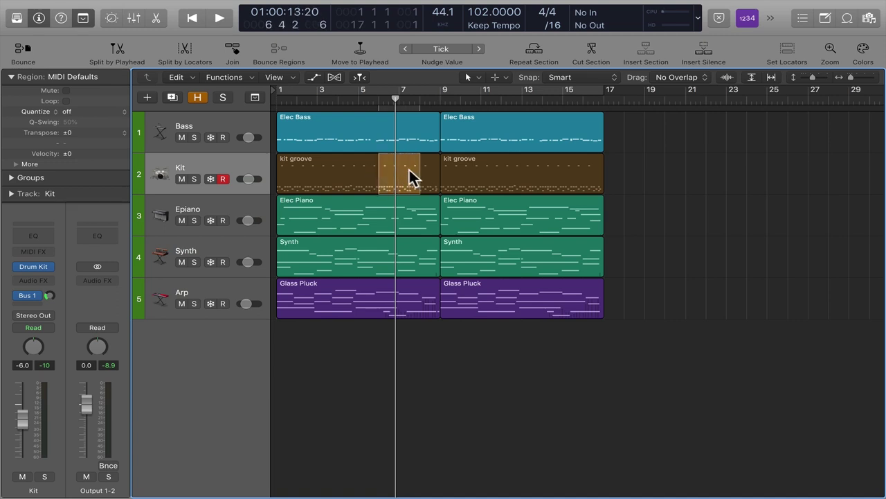
{"action": "left_click", "coordinate": [405, 167]}
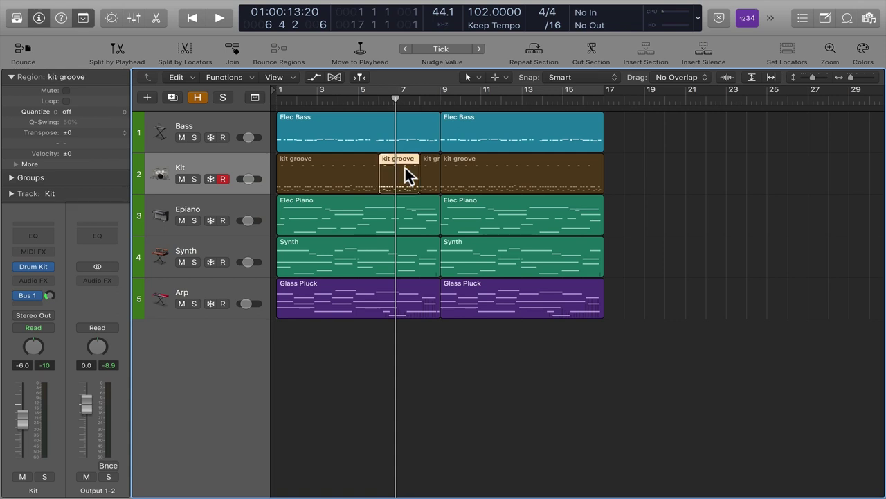
{"action": "key", "text": "Delete"}
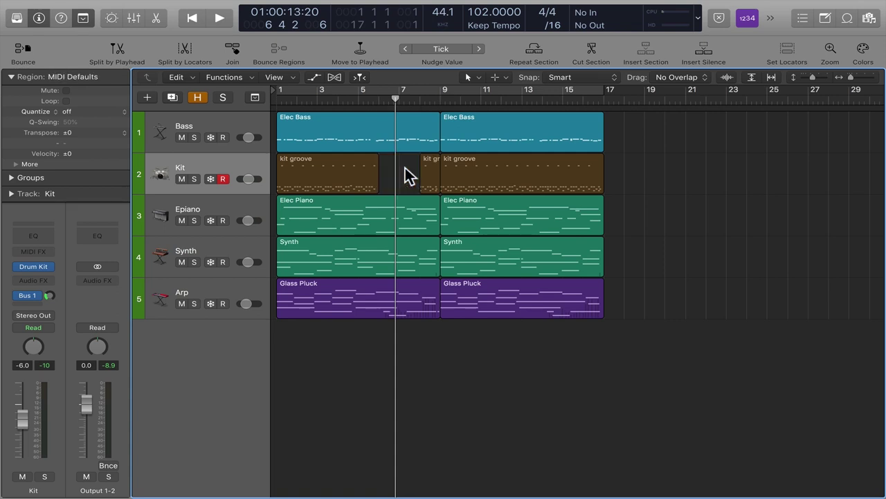